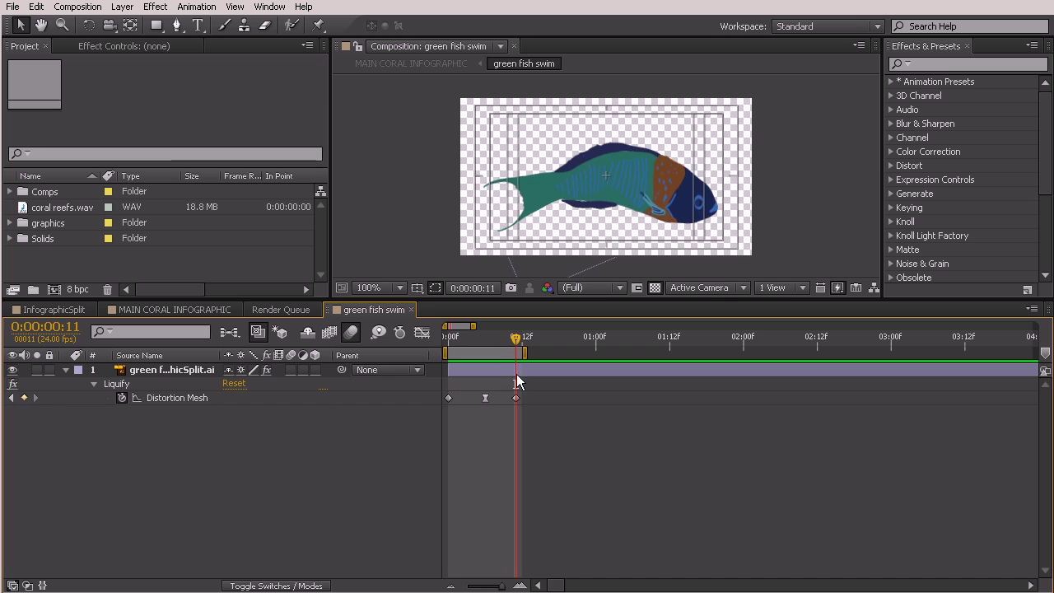
# - Trim the green fish swim composition to its work area and preview the swim cycle
pyautogui.rightClick(493, 355)
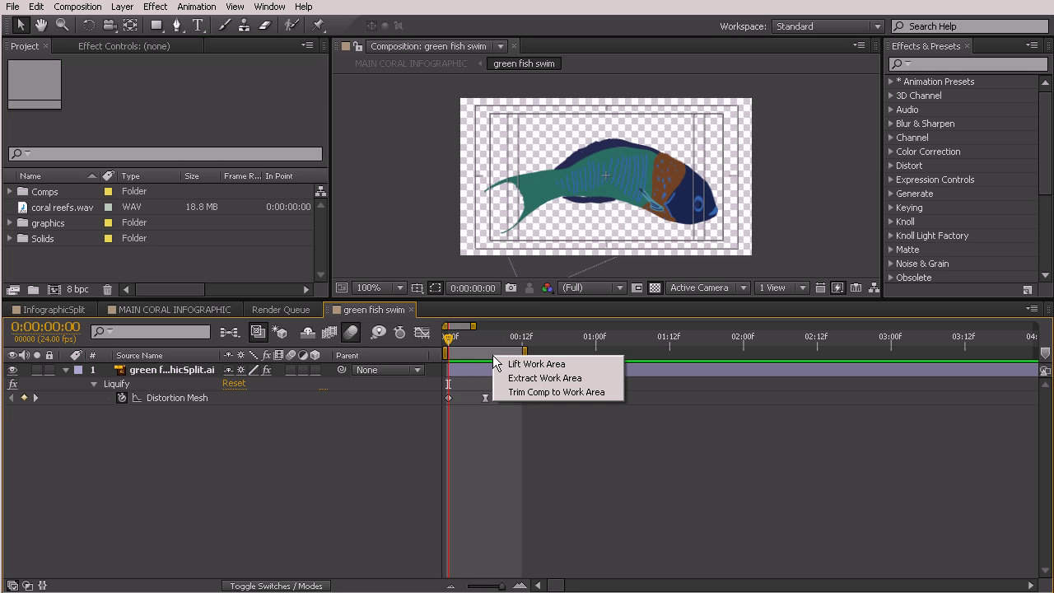
pyautogui.click(566, 394)
pyautogui.press('space')
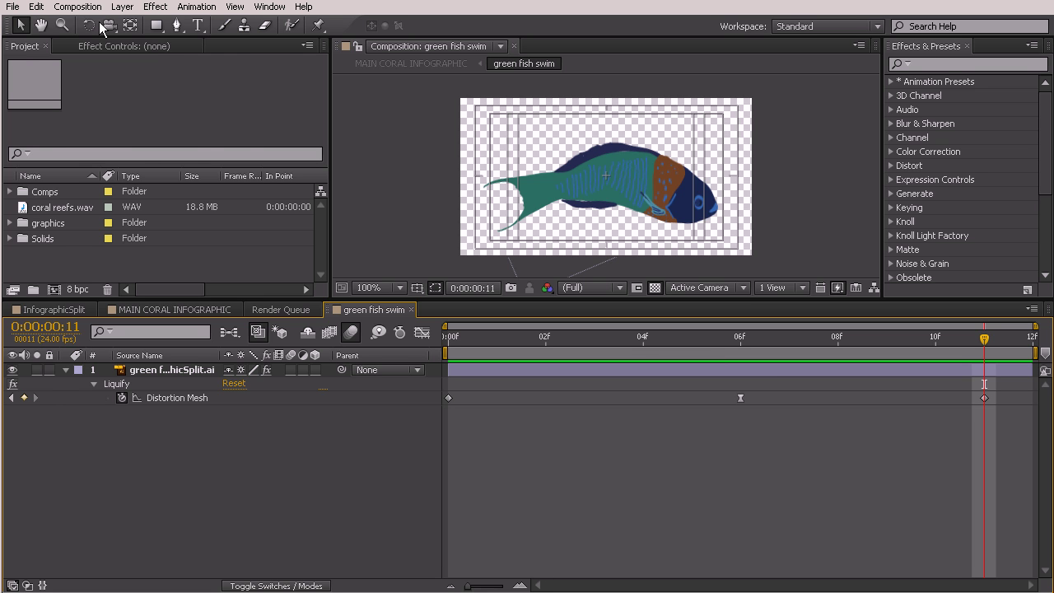
# - Add the green fish swim composition to the render queue with its output module's channels set to RGB + Alpha
pyautogui.click(78, 7)
pyautogui.click(78, 108)
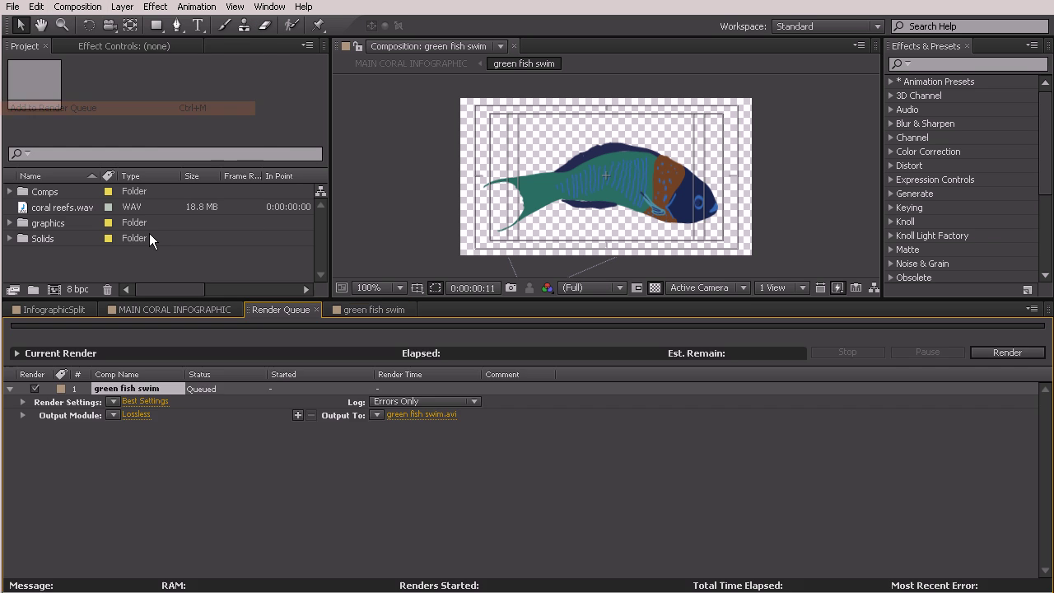
pyautogui.click(127, 415)
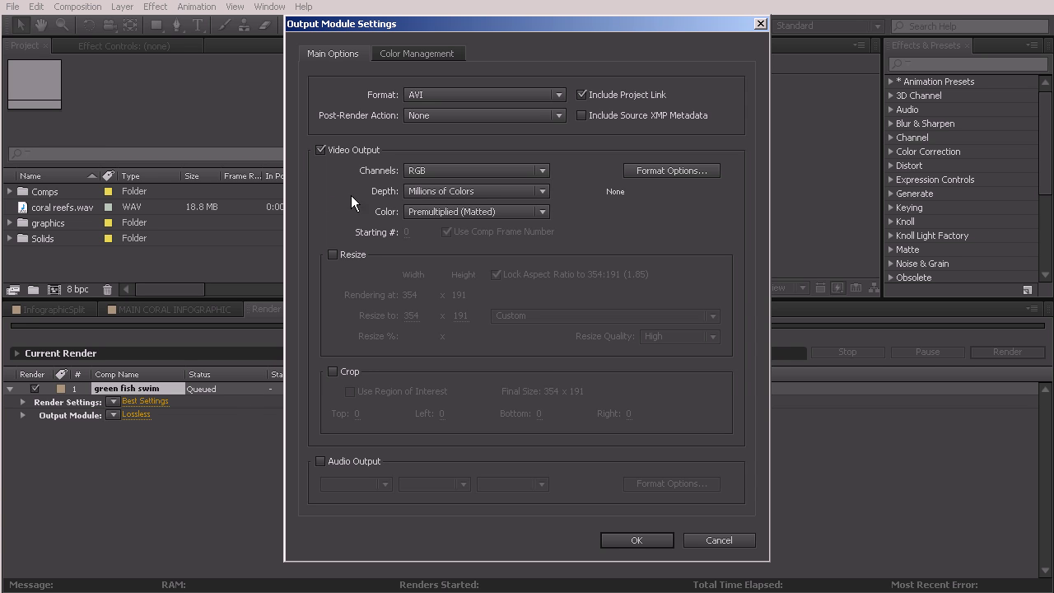
pyautogui.click(422, 170)
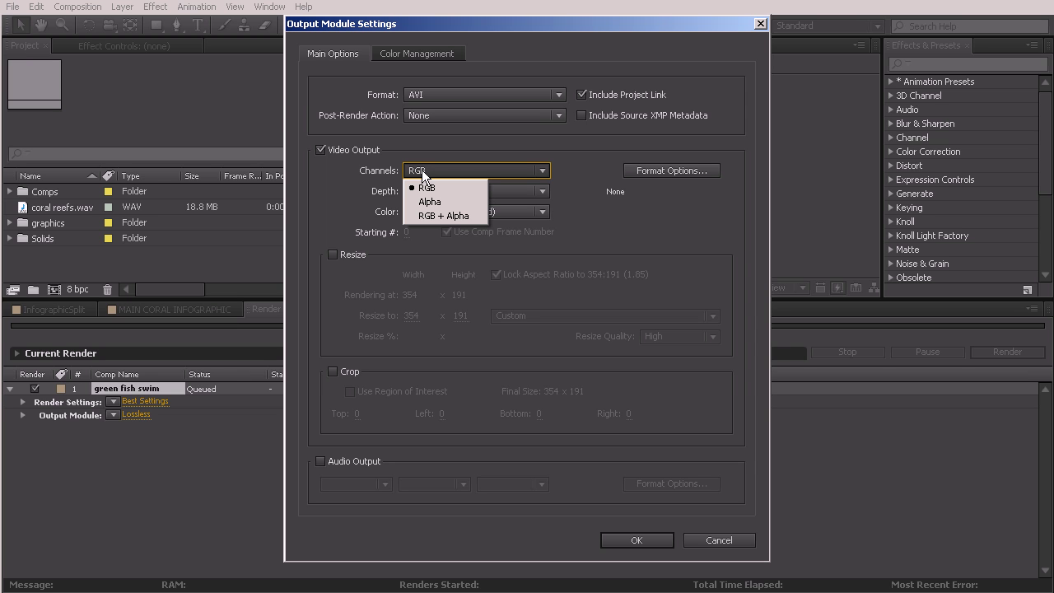
pyautogui.click(437, 215)
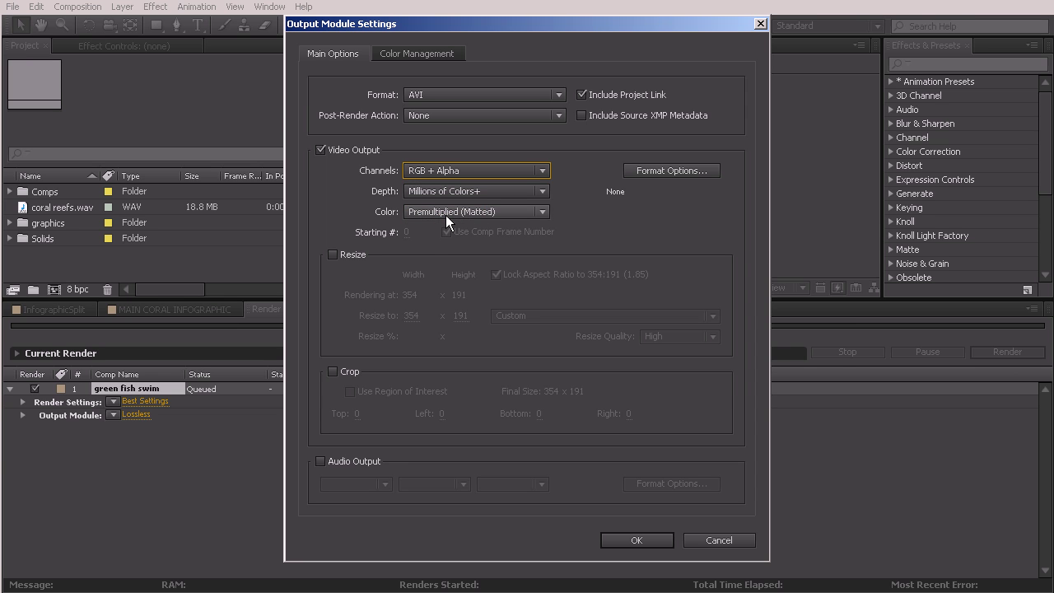
pyautogui.click(646, 537)
# - Save the output as green fish swim.avi in the Reference Files folder and render it
pyautogui.click(417, 415)
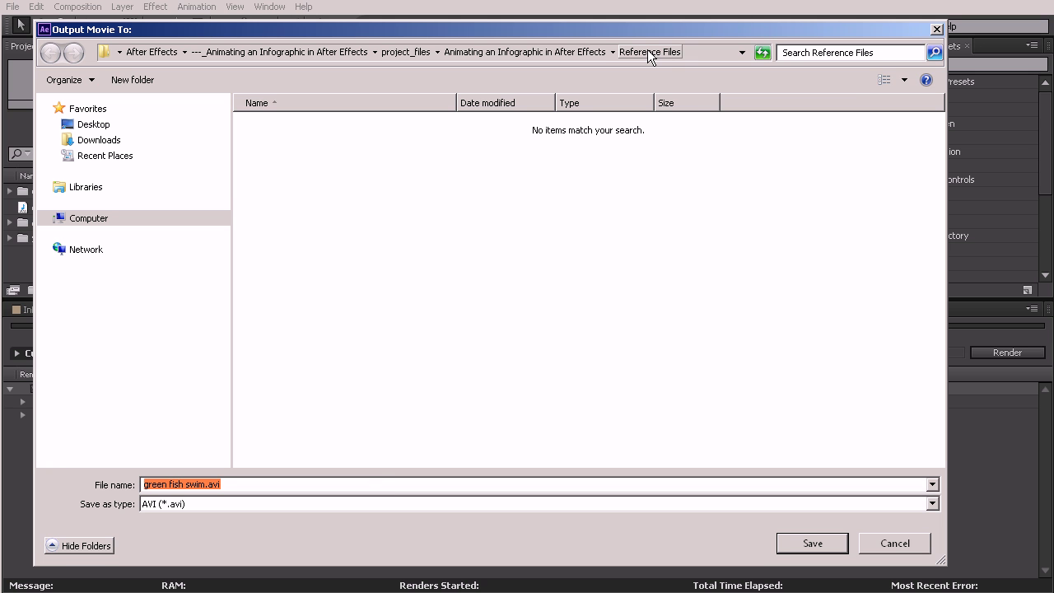
pyautogui.click(830, 544)
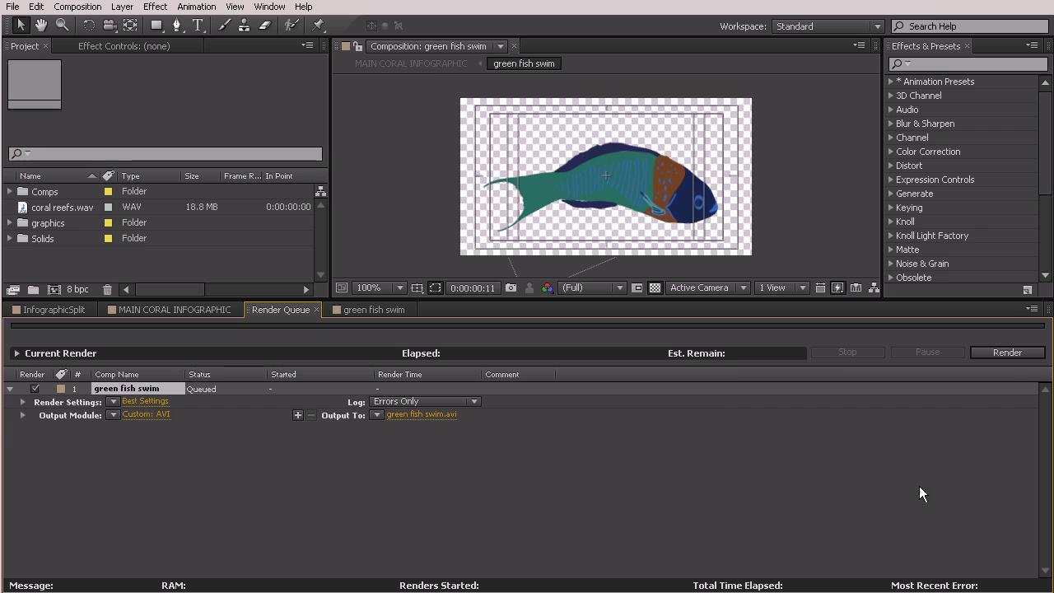
pyautogui.click(1005, 348)
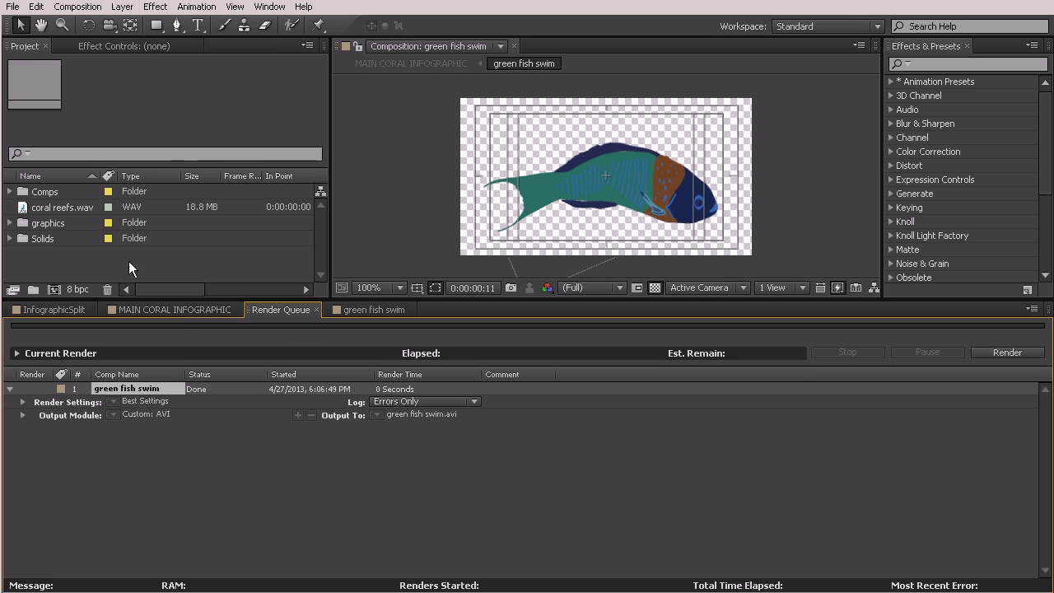
# - Open the MAIN CORAL INFOGRAPHIC composition and import green fish swim.avi from Reference Files as footage
pyautogui.click(73, 257)
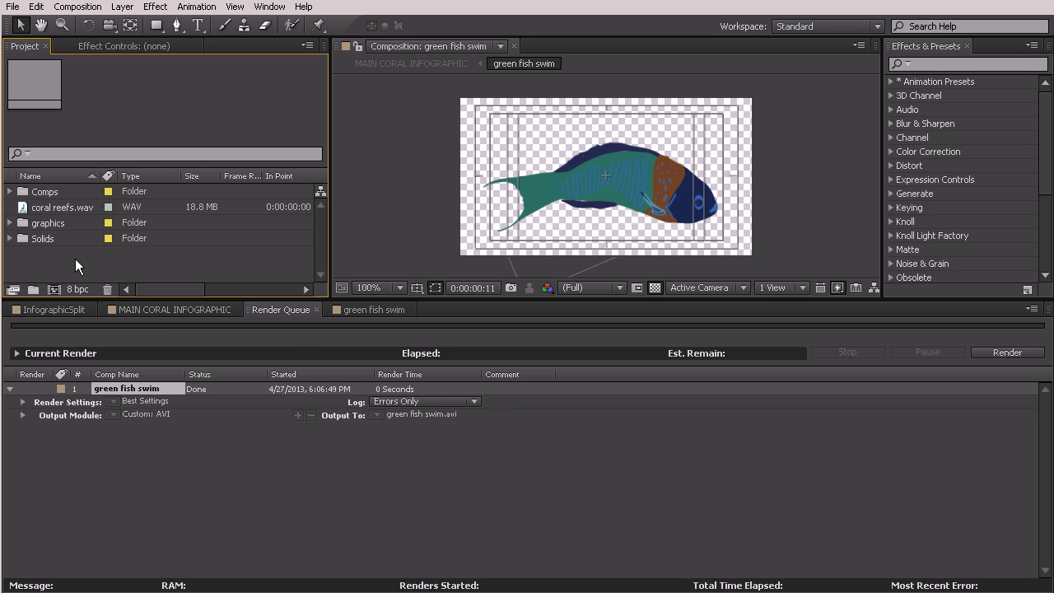
pyautogui.click(213, 308)
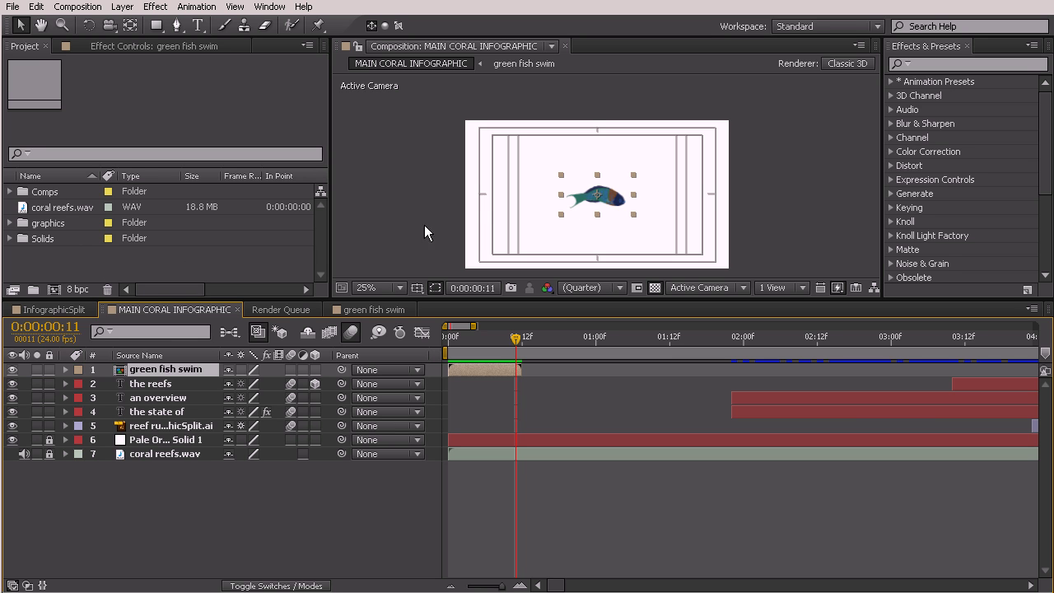
pyautogui.rightClick(142, 256)
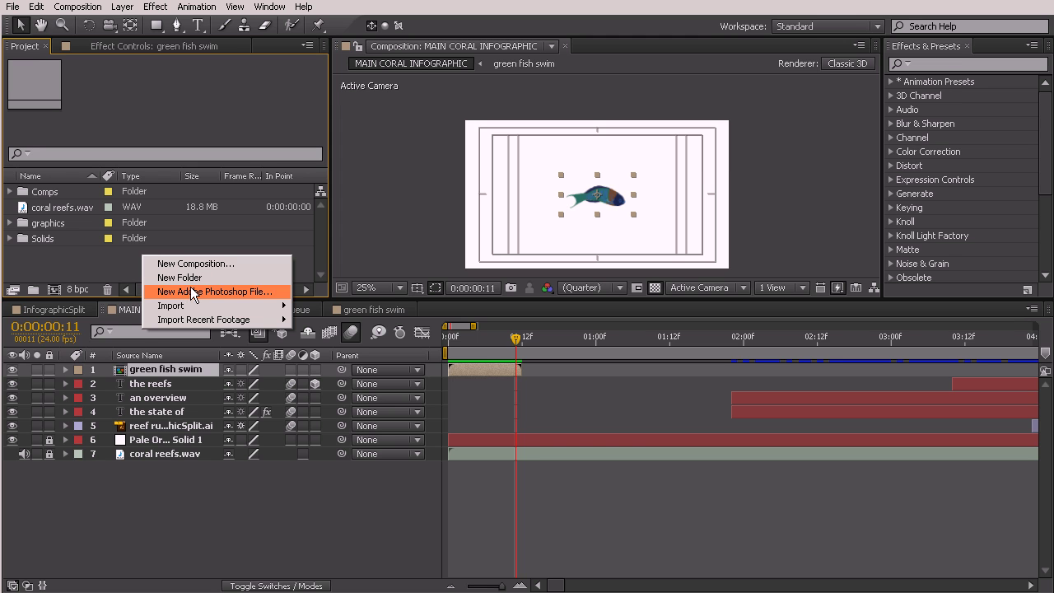
pyautogui.moveTo(190, 304)
pyautogui.click(333, 302)
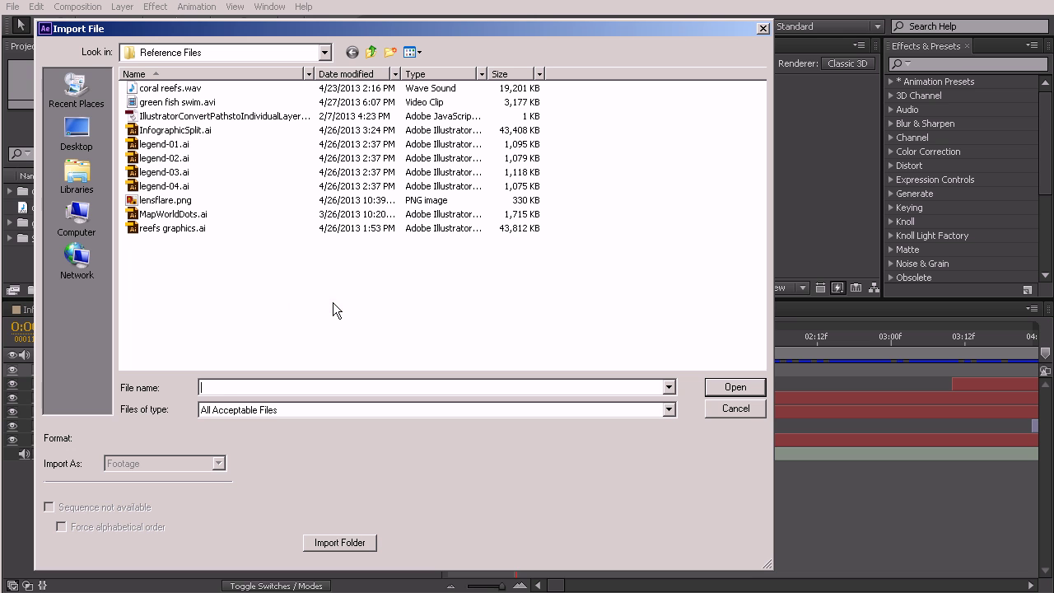
pyautogui.click(160, 103)
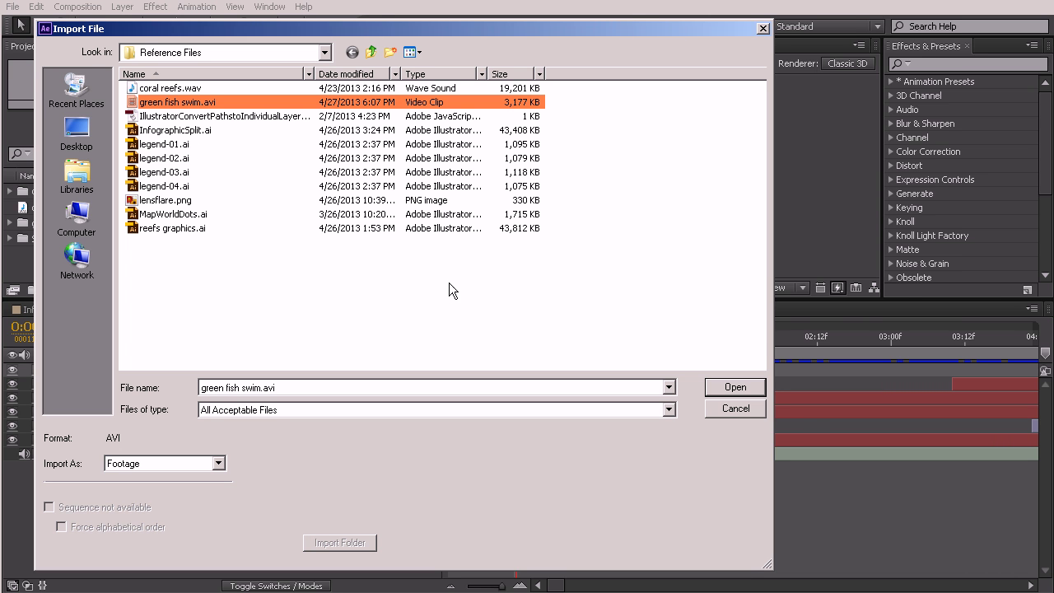
pyautogui.click(735, 387)
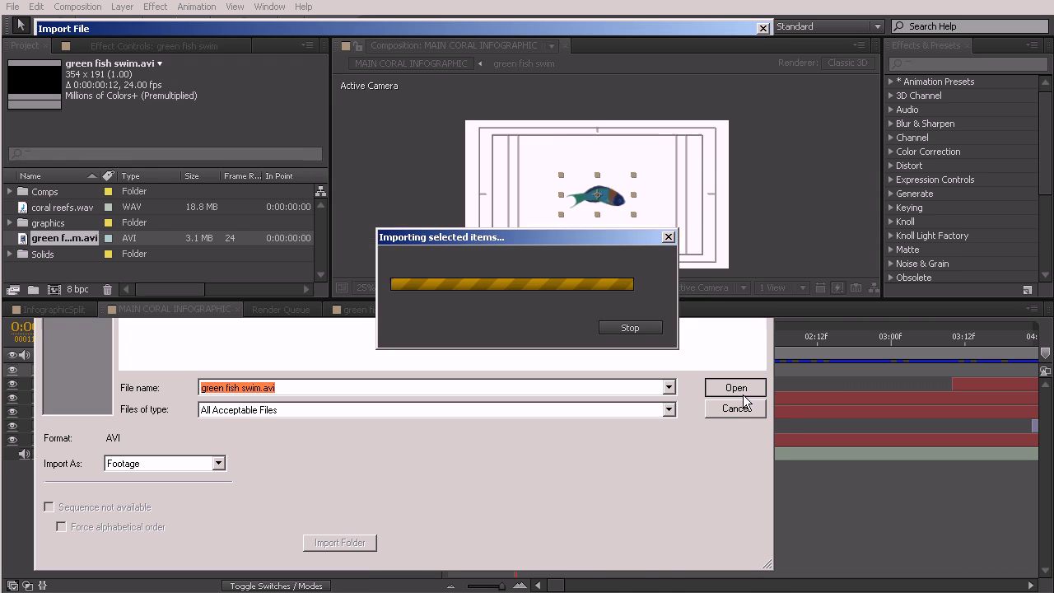
# - Interpret the green fish swim.avi footage so that it loops 25 times
pyautogui.rightClick(51, 240)
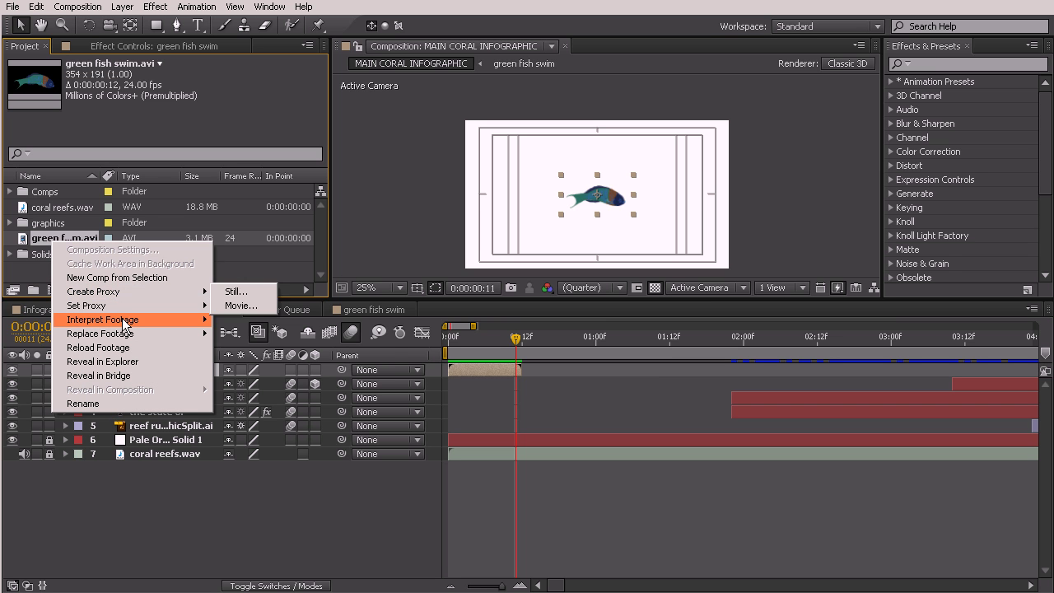
pyautogui.moveTo(128, 319)
pyautogui.click(249, 319)
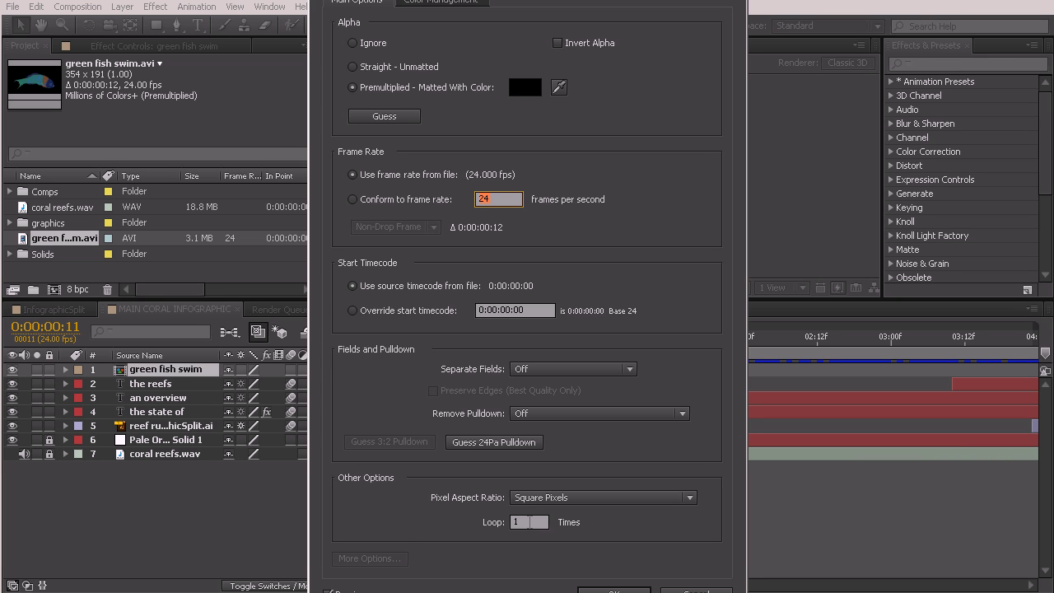
pyautogui.click(535, 519)
pyautogui.write('25')
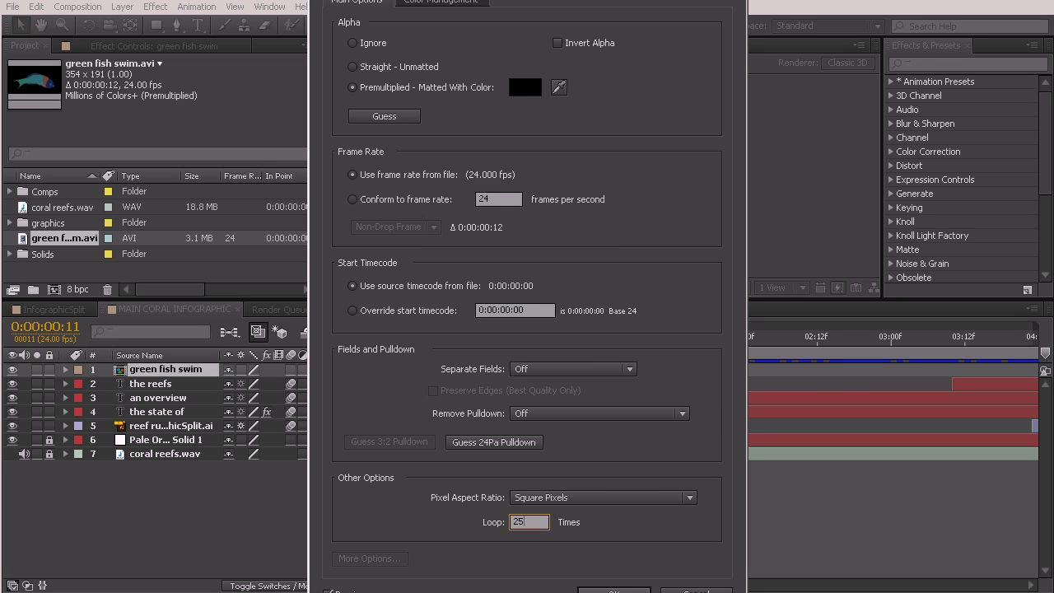
pyautogui.click(614, 589)
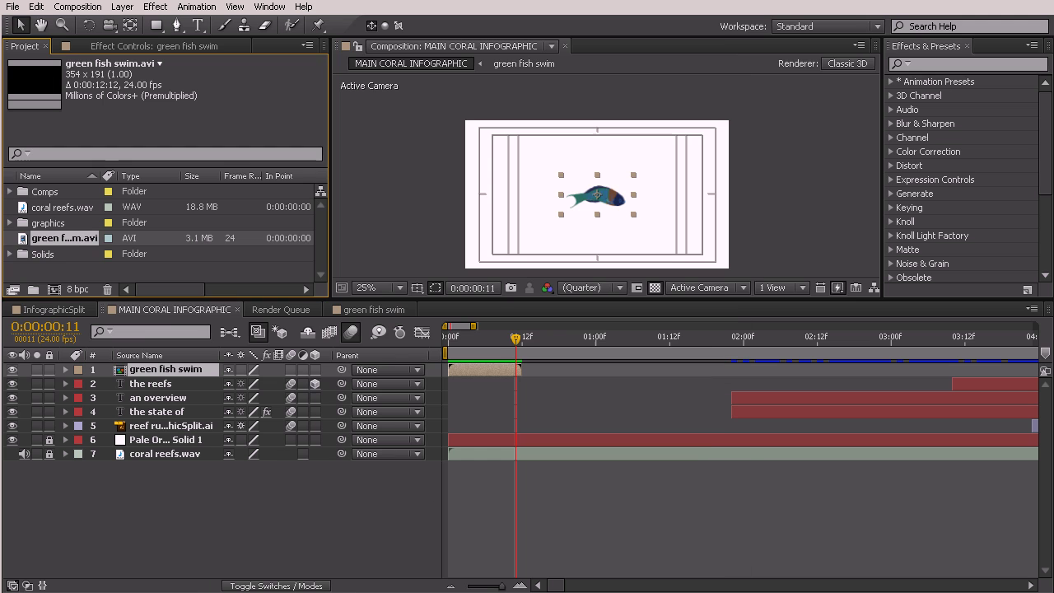
# - Add green fish swim.avi to the main composition below the green fish swim layer and place it up and left of the original fish
pyautogui.moveTo(53, 238); pyautogui.dragTo(65, 381)
pyautogui.moveTo(601, 196); pyautogui.dragTo(570, 169)
pyautogui.press('.')
pyautogui.moveTo(649, 299); pyautogui.dragTo(649, 364)
# - Move the current time to 0:00:00:15 and delete the original green fish swim composition layer
pyautogui.click(157, 435)
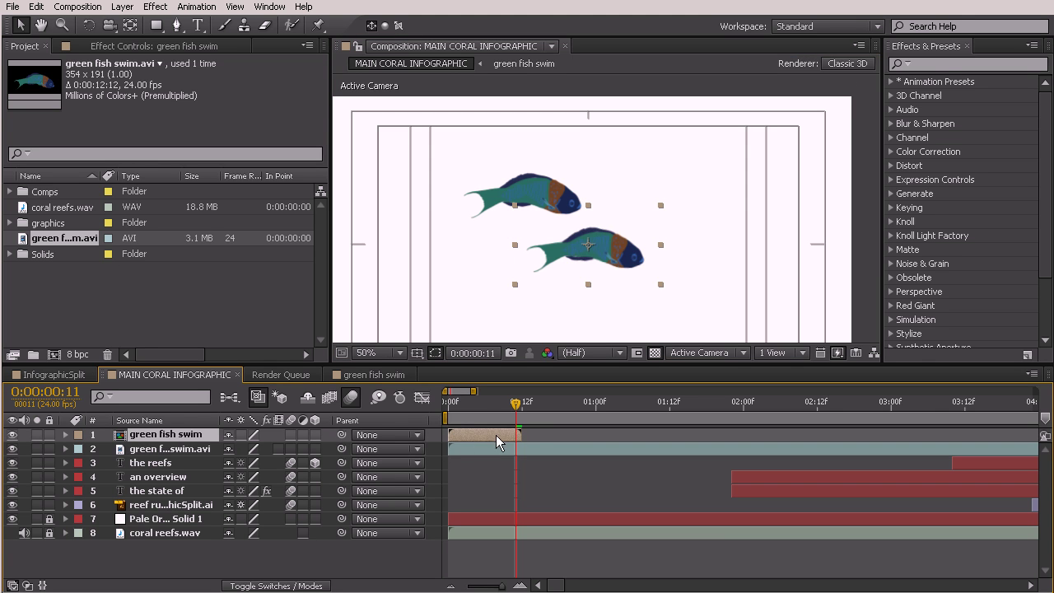
pyautogui.click(522, 403)
pyautogui.moveTo(511, 431); pyautogui.dragTo(541, 439)
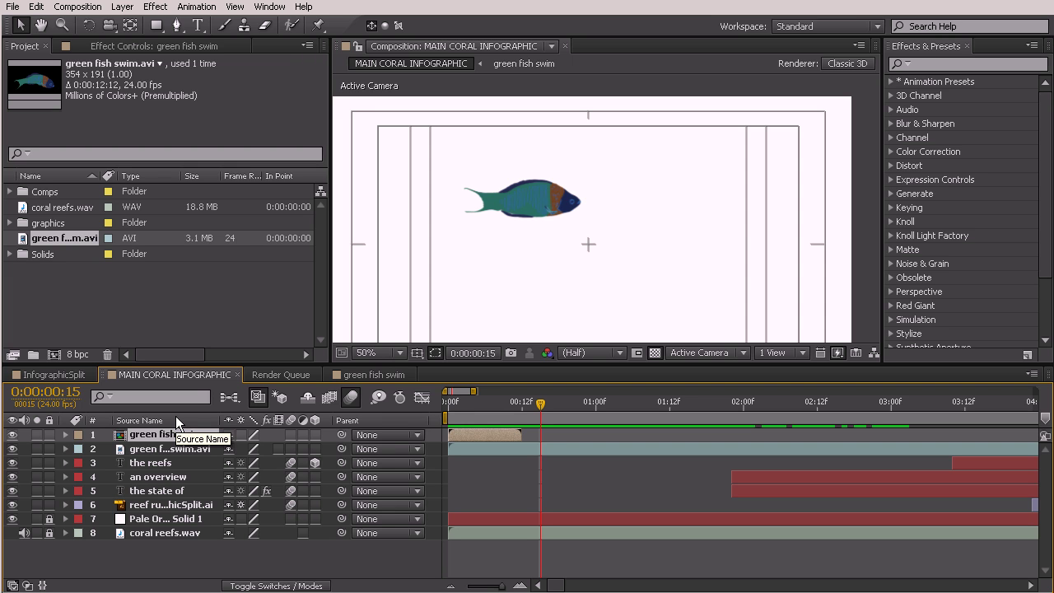
pyautogui.press('Delete')
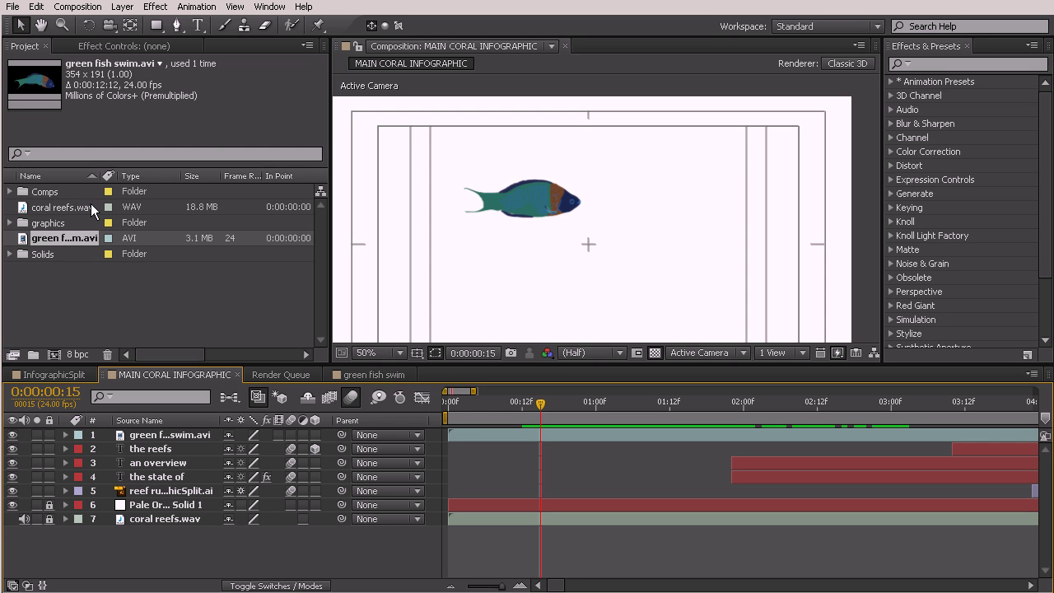
# - Return to the first frame and reposition the looping fish clip just below the composition's centre
pyautogui.click(84, 238)
pyautogui.moveTo(548, 401); pyautogui.dragTo(454, 401)
pyautogui.moveTo(513, 368); pyautogui.dragTo(512, 414)
pyautogui.press(',')
pyautogui.press(',')
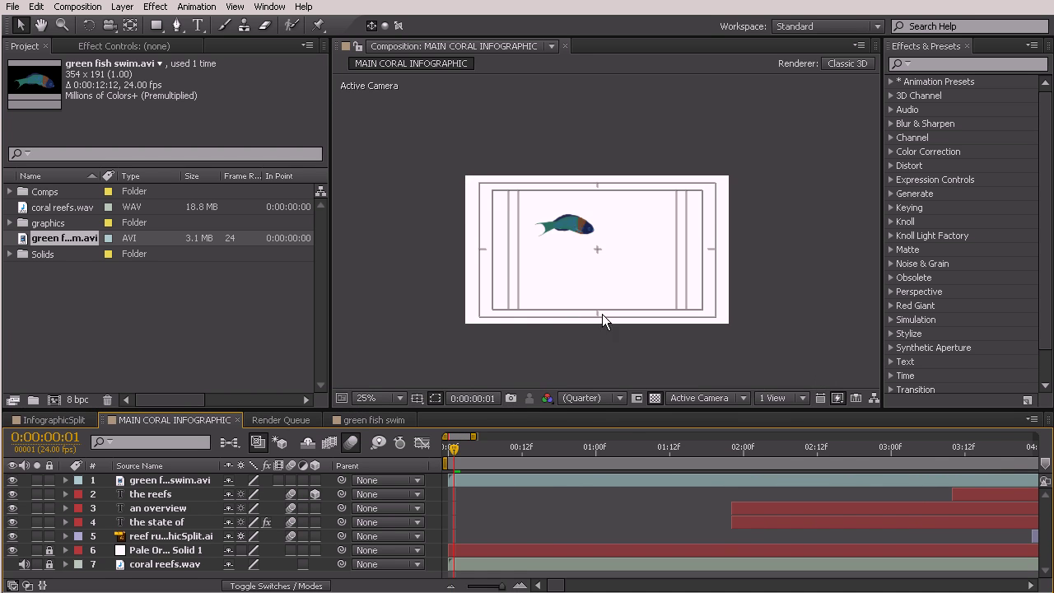
pyautogui.click(563, 228)
pyautogui.moveTo(563, 229); pyautogui.dragTo(663, 264)
pyautogui.moveTo(454, 451)
pyautogui.mouseDown()
pyautogui.moveTo(755, 464)
pyautogui.moveTo(449, 457)
pyautogui.mouseUp()
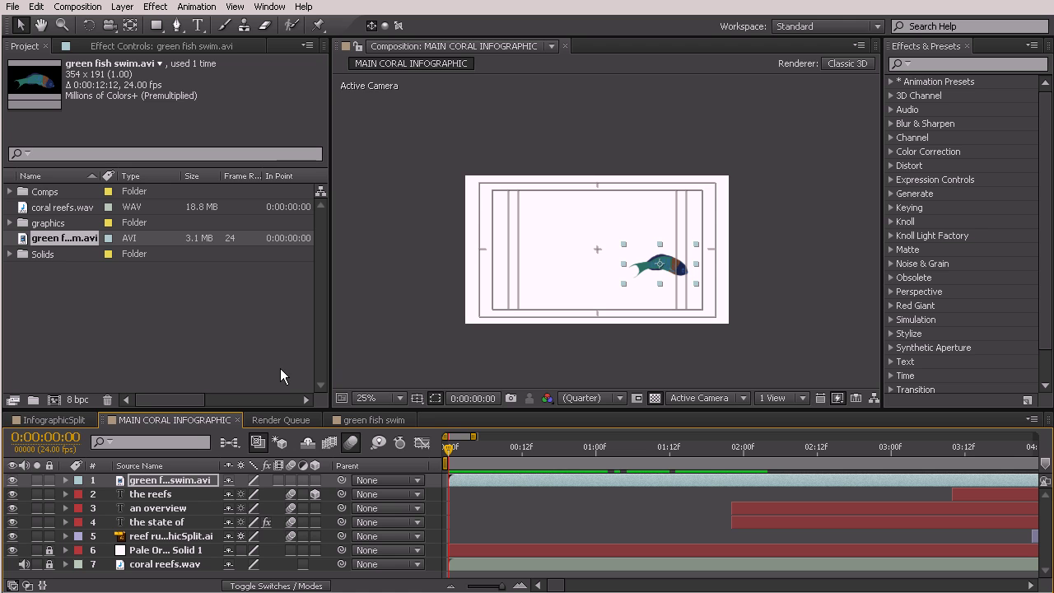
pyautogui.moveTo(692, 282); pyautogui.dragTo(623, 290)
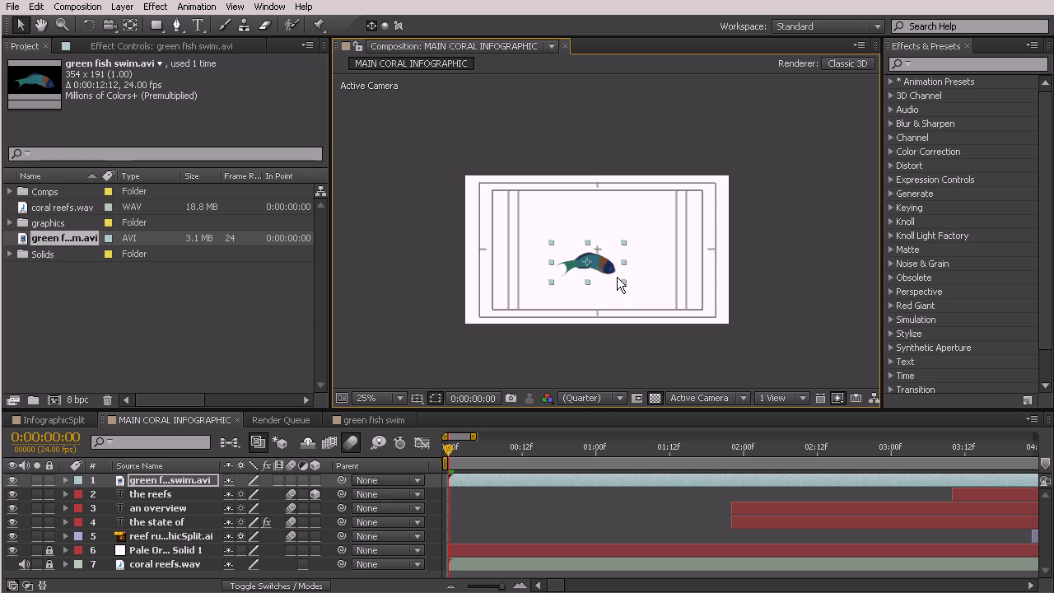
# - Go to 0:00:02:06 and widen the timeline's visible range beyond the end of the fish clip
pyautogui.moveTo(450, 450); pyautogui.dragTo(785, 465)
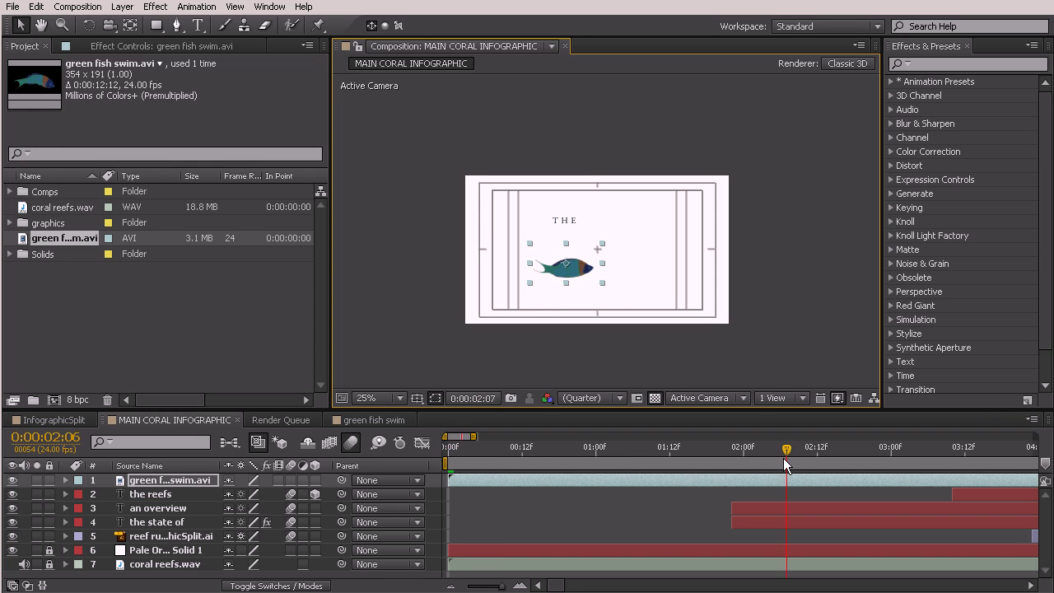
pyautogui.moveTo(475, 437); pyautogui.dragTo(792, 436)
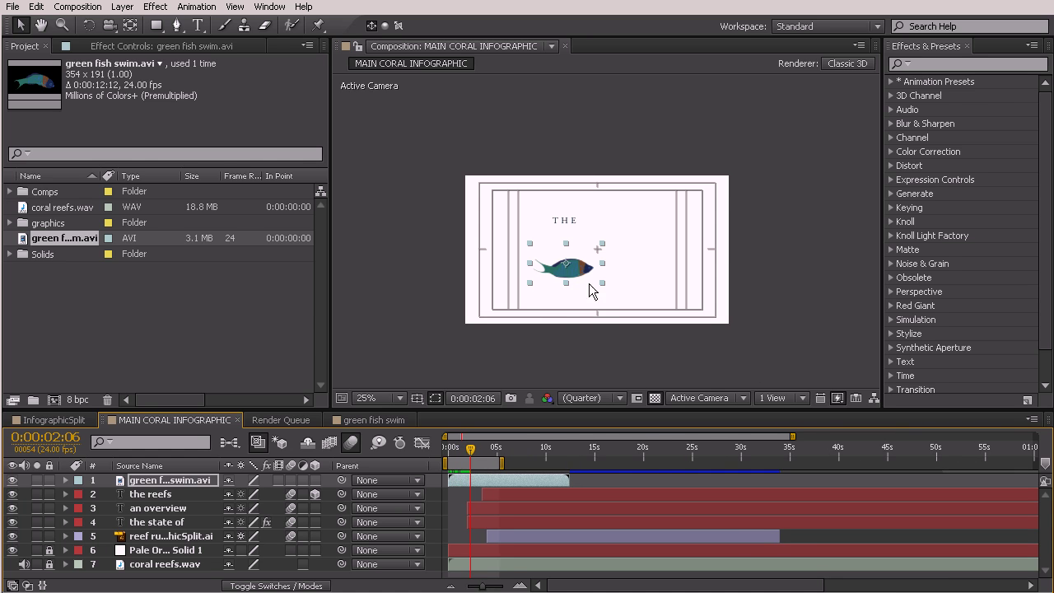